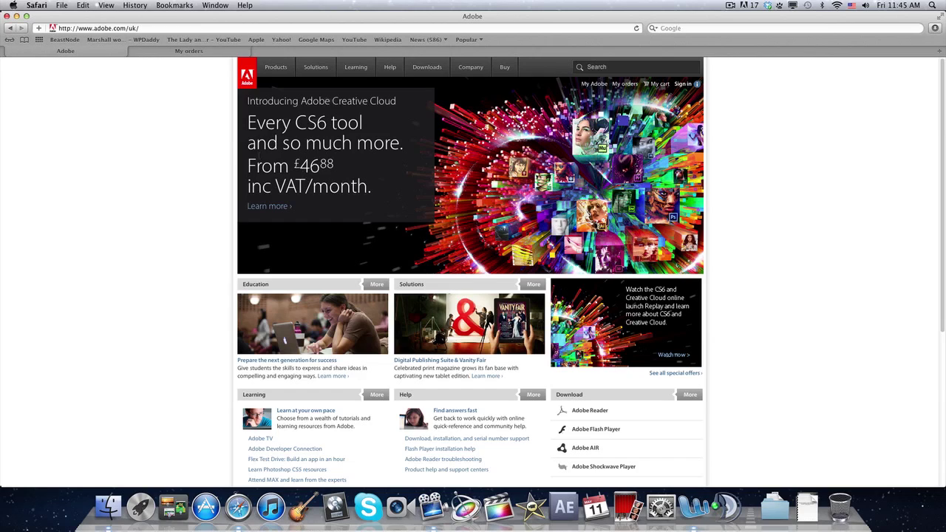
Step: Start the Creative Cloud download from the May 2012 order under My orders
{"action": "left_click", "coordinate": [165, 51]}
{"action": "left_click", "coordinate": [263, 227]}
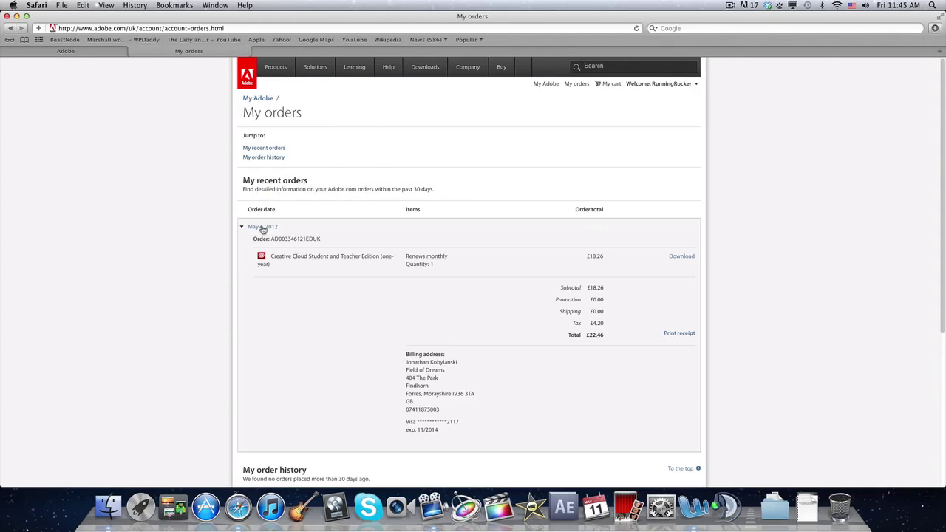
{"action": "left_click", "coordinate": [682, 258]}
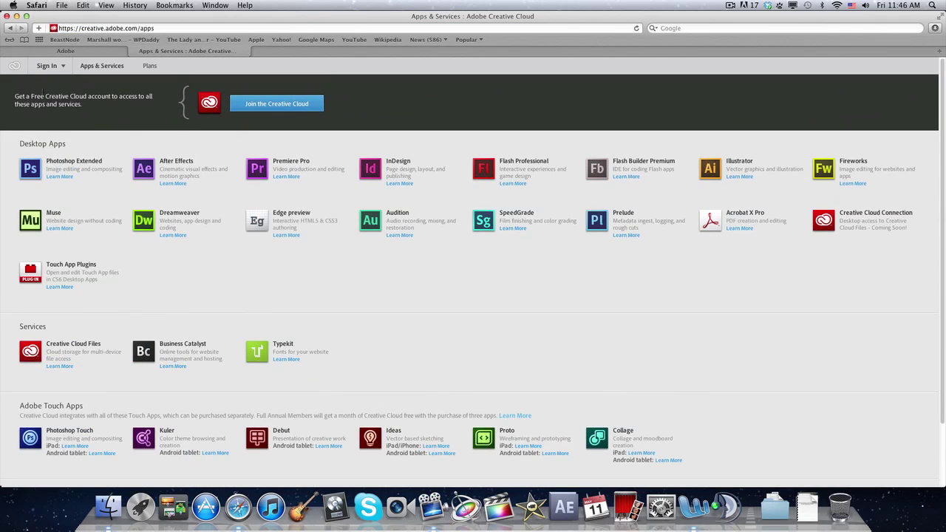
{"action": "left_click", "coordinate": [46, 66]}
{"action": "key", "text": "Tab"}
{"action": "type", "text": "***********"}
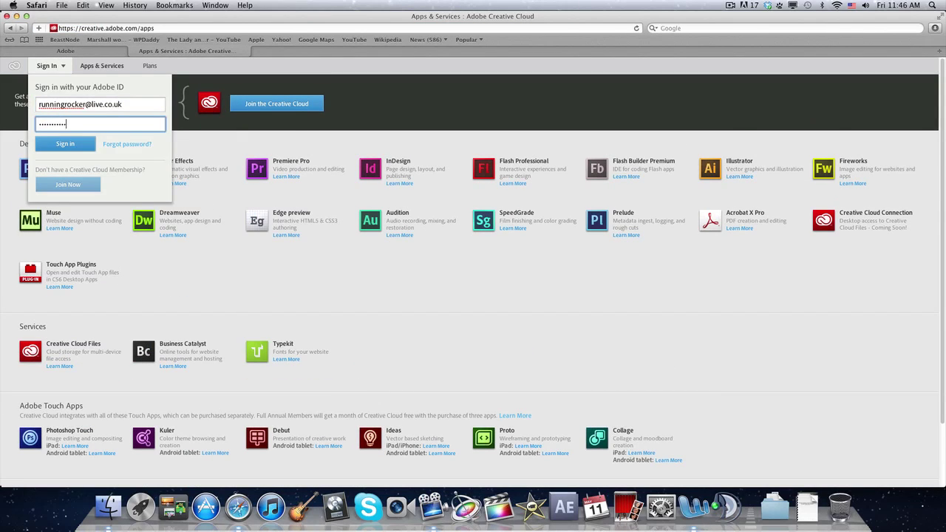
{"action": "left_click", "coordinate": [60, 140]}
Step: Agree to and accept the Creative Cloud Terms of Use
{"action": "scroll", "coordinate": [629, 150], "scroll_direction": "down", "scroll_amount": 5}
{"action": "left_click_drag", "start_coordinate": [629, 150], "coordinate": [629, 288]}
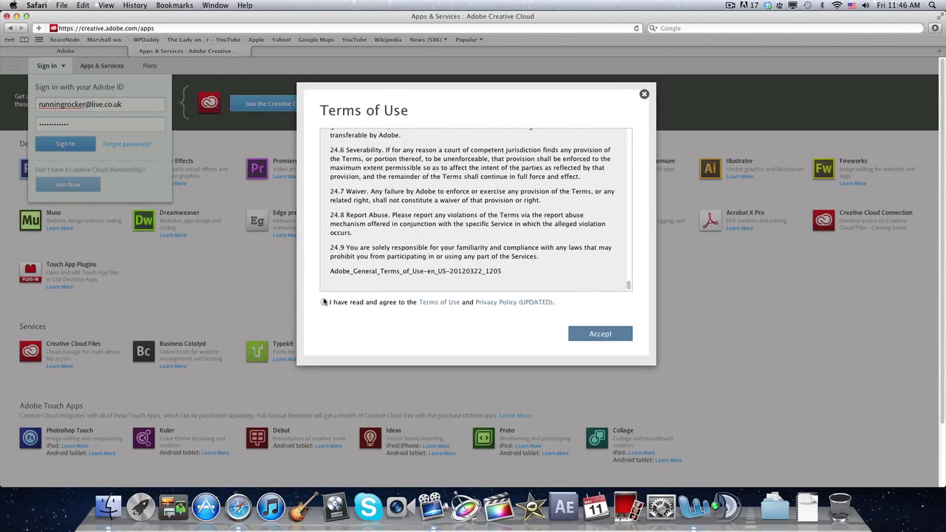
{"action": "left_click", "coordinate": [323, 302]}
{"action": "left_click", "coordinate": [600, 333]}
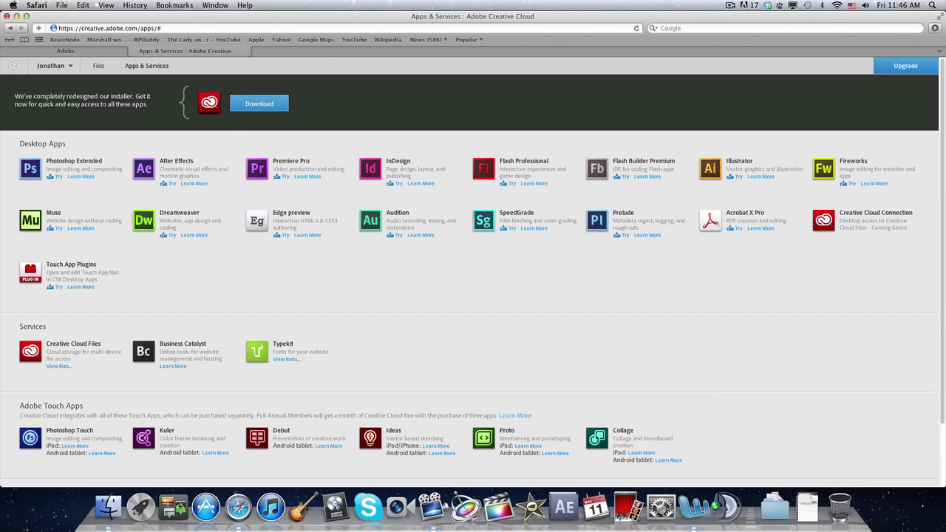
Step: Reload Apps & Services, download the Creative Cloud installer and confirm installing Application Manager
{"action": "left_click", "coordinate": [144, 70]}
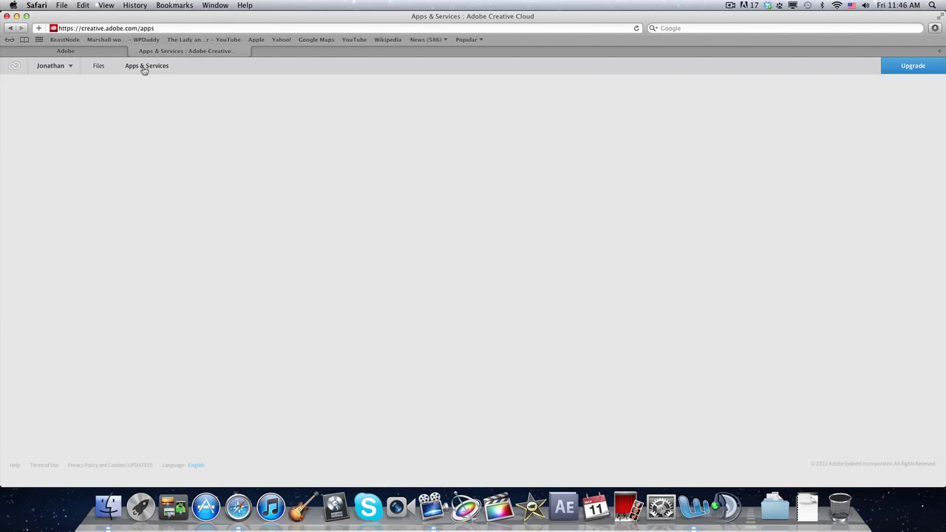
{"action": "scroll", "coordinate": [219, 131], "scroll_direction": "down", "scroll_amount": 3}
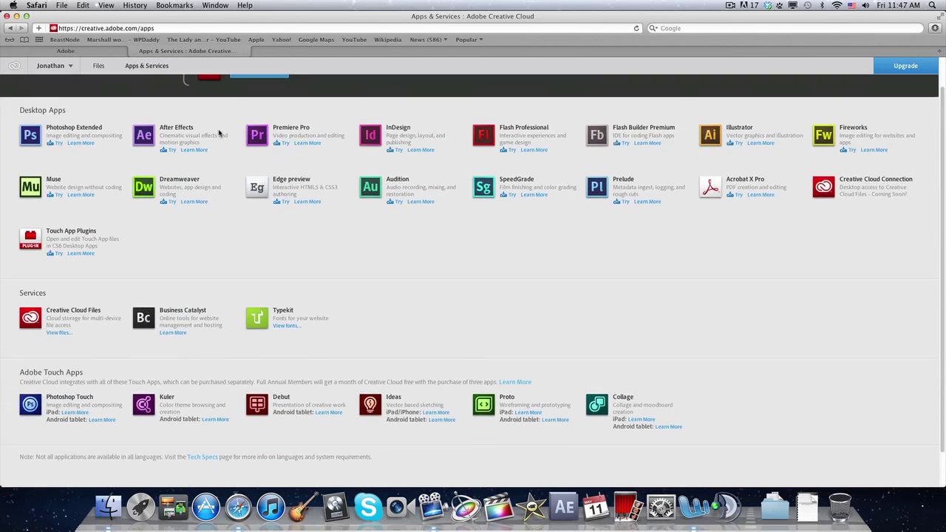
{"action": "scroll", "coordinate": [219, 132], "scroll_direction": "up", "scroll_amount": 2}
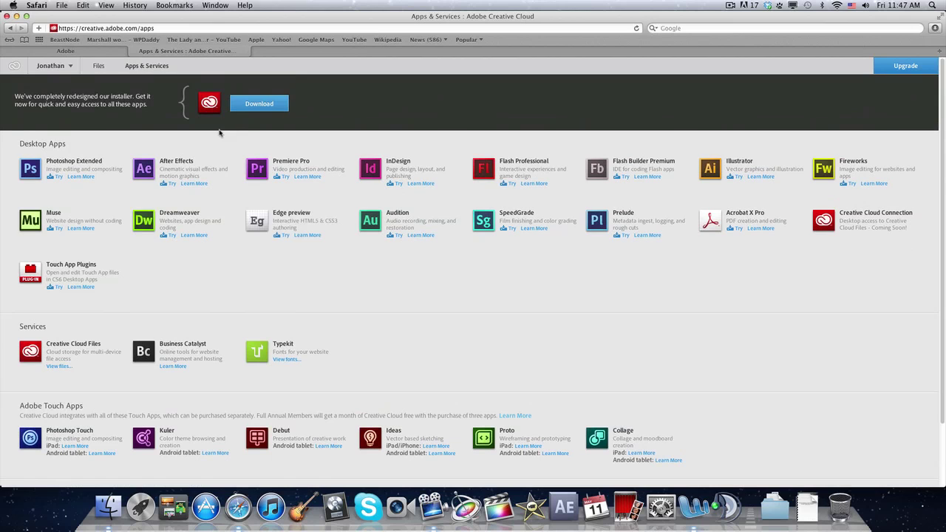
{"action": "left_click", "coordinate": [276, 104]}
{"action": "left_click", "coordinate": [564, 212]}
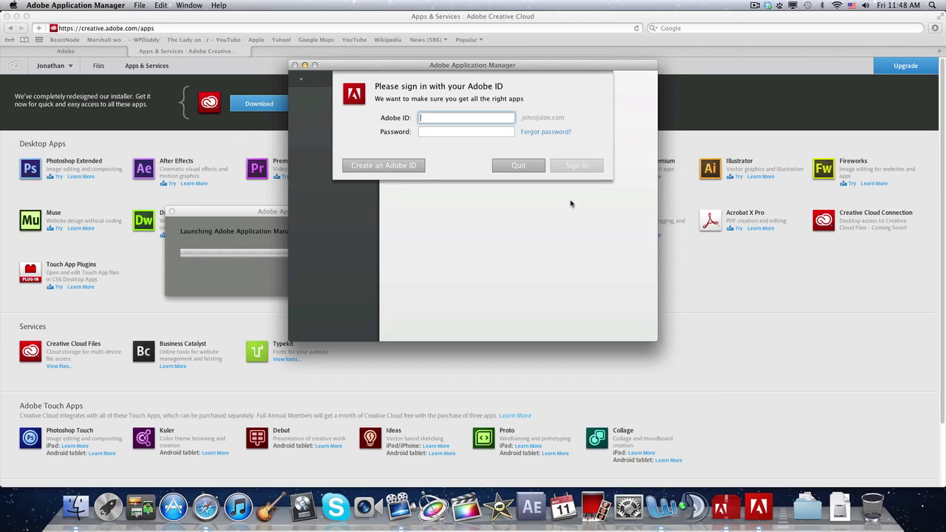
{"action": "key", "text": "Tab"}
{"action": "type", "text": "********"}
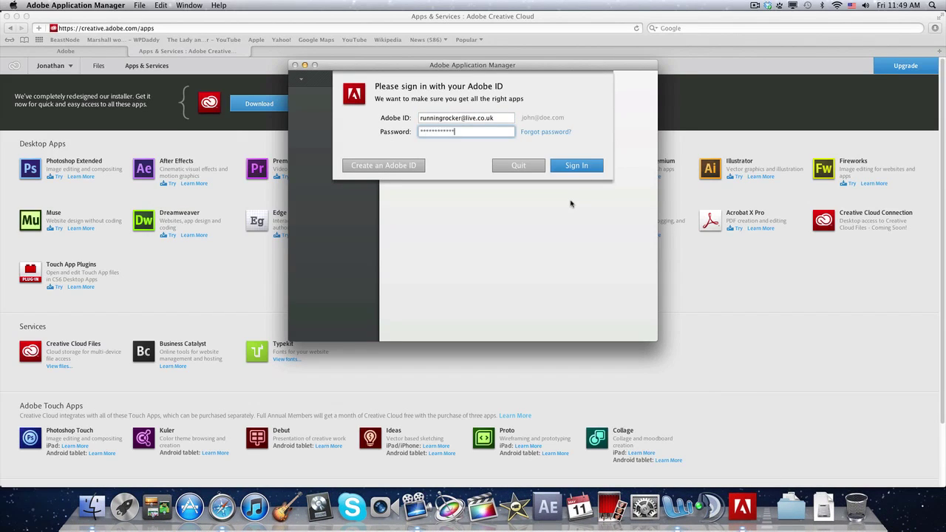
{"action": "left_click", "coordinate": [584, 166]}
Step: Accept the Adobe software user agreement
{"action": "scroll", "coordinate": [584, 135], "scroll_direction": "down", "scroll_amount": 10}
{"action": "scroll", "coordinate": [584, 134], "scroll_direction": "down", "scroll_amount": 10}
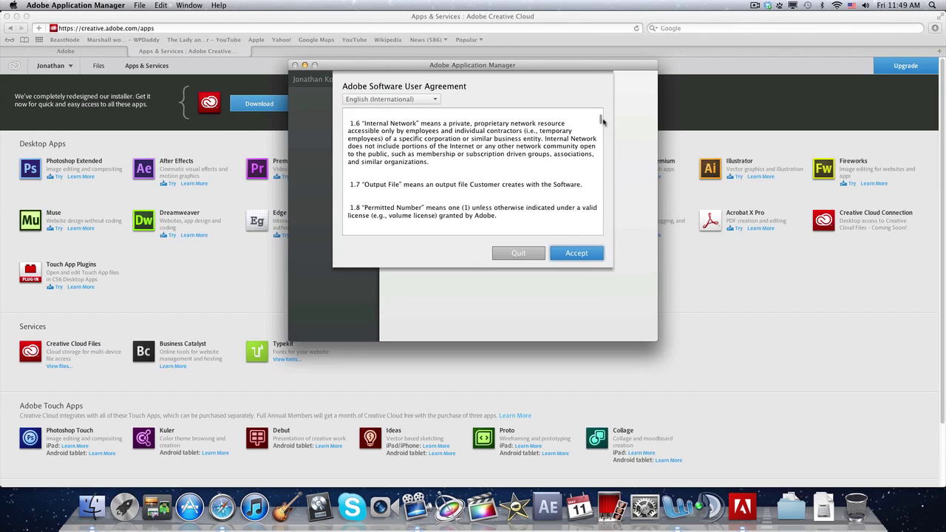
{"action": "scroll", "coordinate": [565, 128], "scroll_direction": "down", "scroll_amount": 10}
{"action": "left_click", "coordinate": [568, 256]}
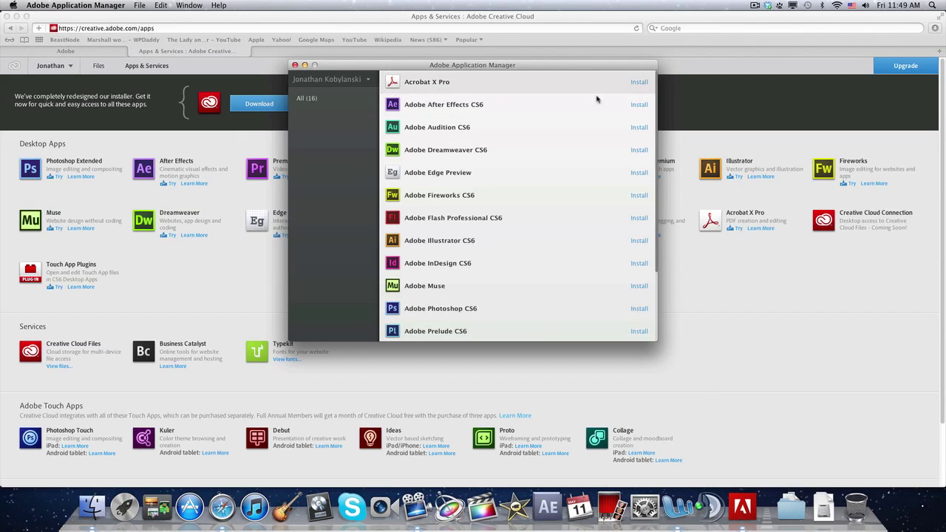
Step: Queue Acrobat X Pro and the next three listed apps for installation
{"action": "scroll", "coordinate": [531, 165], "scroll_direction": "down", "scroll_amount": 3}
{"action": "scroll", "coordinate": [532, 166], "scroll_direction": "up", "scroll_amount": 3}
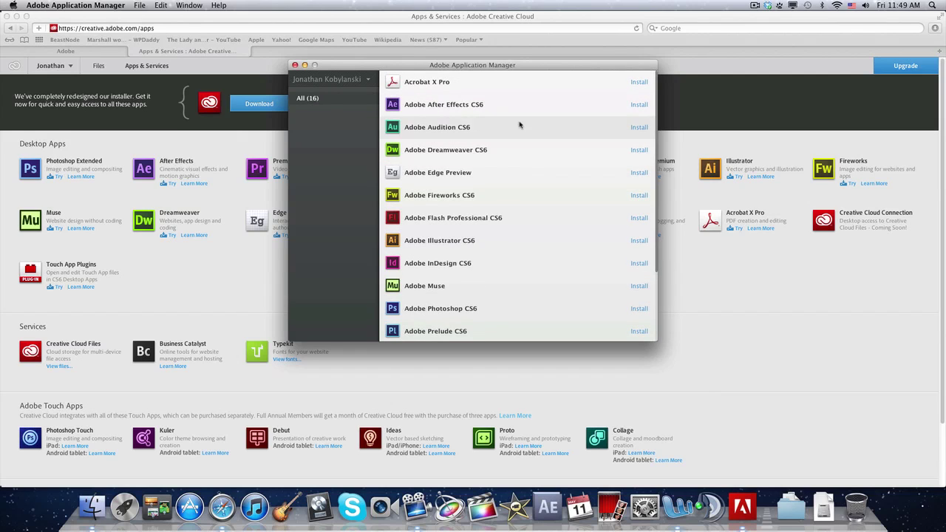
{"action": "left_click", "coordinate": [640, 83]}
{"action": "left_click", "coordinate": [640, 105]}
{"action": "left_click", "coordinate": [639, 127]}
{"action": "left_click", "coordinate": [639, 150]}
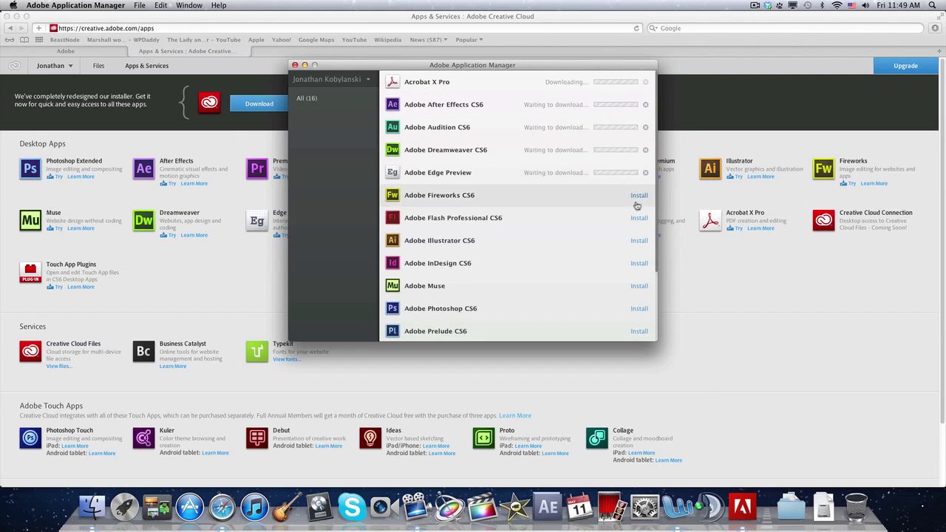
Step: Queue Fireworks, Flash Professional, Illustrator, InDesign, Muse, Photoshop and Prelude for installation
{"action": "scroll", "coordinate": [640, 185], "scroll_direction": "down", "scroll_amount": 3}
{"action": "left_click", "coordinate": [640, 216]}
{"action": "left_click", "coordinate": [639, 239]}
{"action": "left_click", "coordinate": [639, 261]}
{"action": "left_click", "coordinate": [639, 284]}
{"action": "left_click", "coordinate": [639, 307]}
{"action": "left_click", "coordinate": [639, 329]}
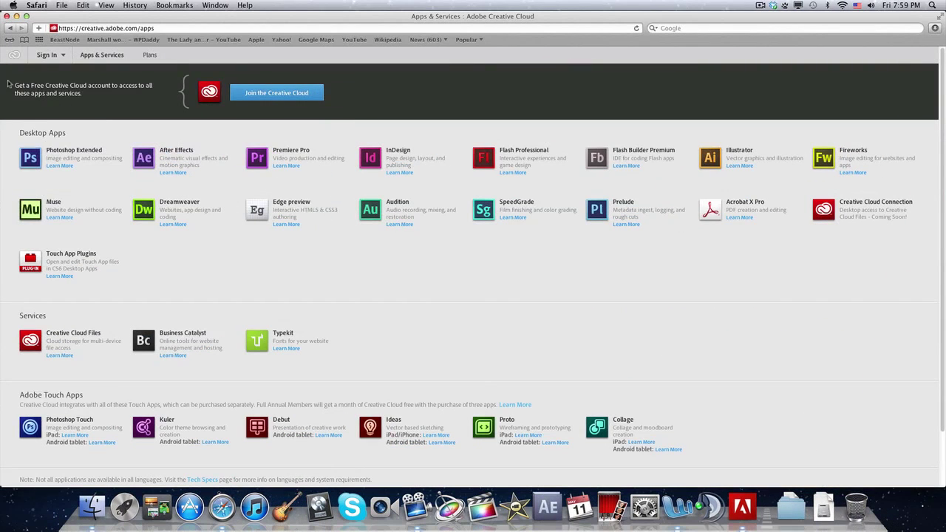
{"action": "left_click", "coordinate": [47, 57]}
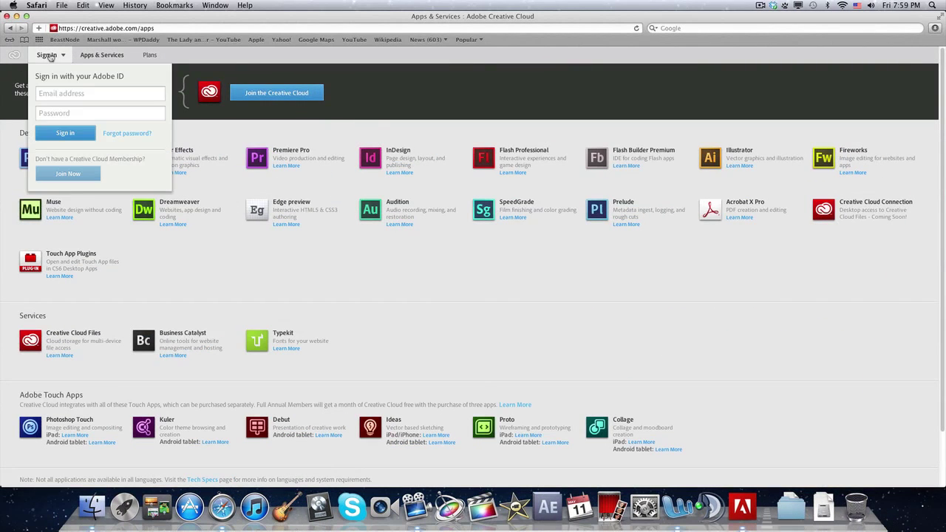
{"action": "left_click", "coordinate": [75, 94]}
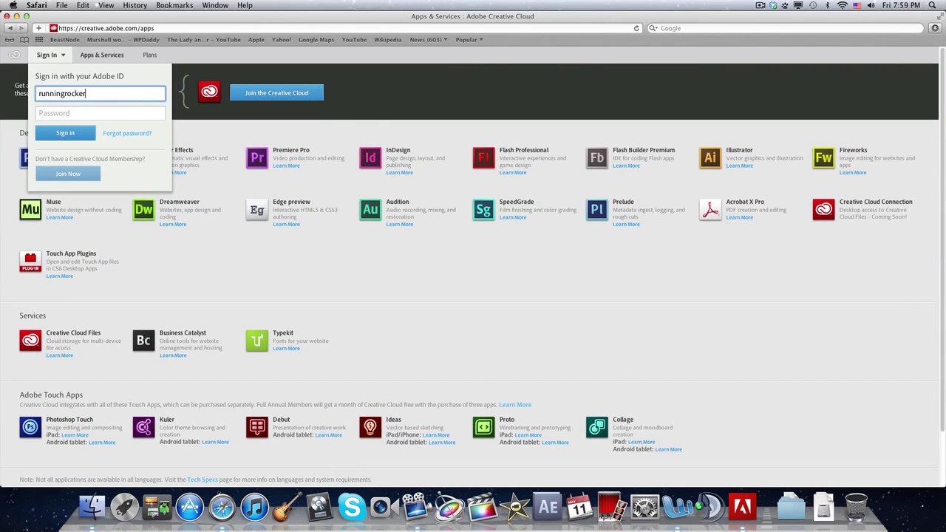
{"action": "key", "text": "Tab"}
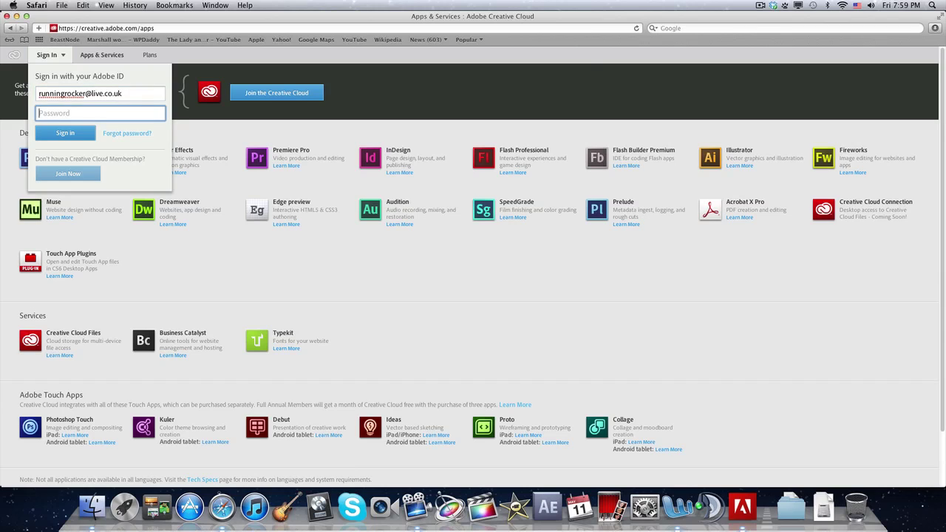
{"action": "type", "text": "••••••••••••"}
{"action": "left_click", "coordinate": [76, 130]}
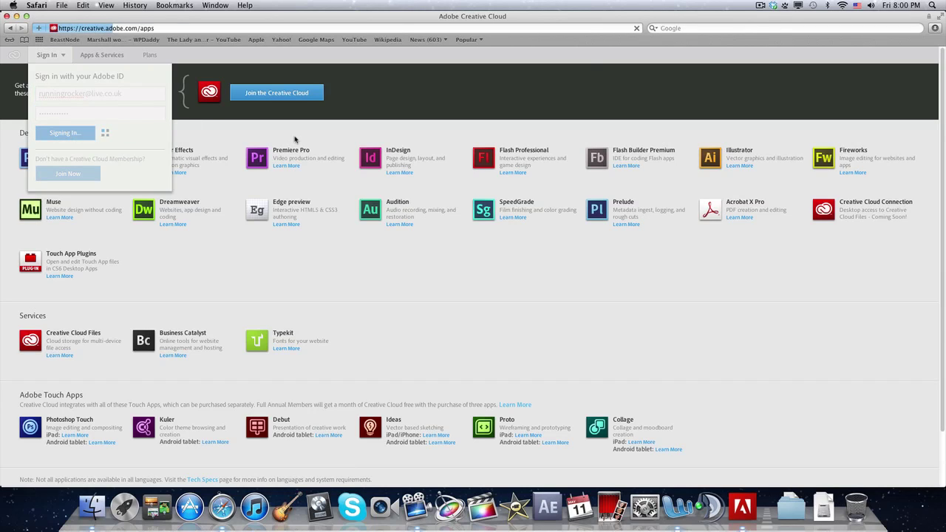